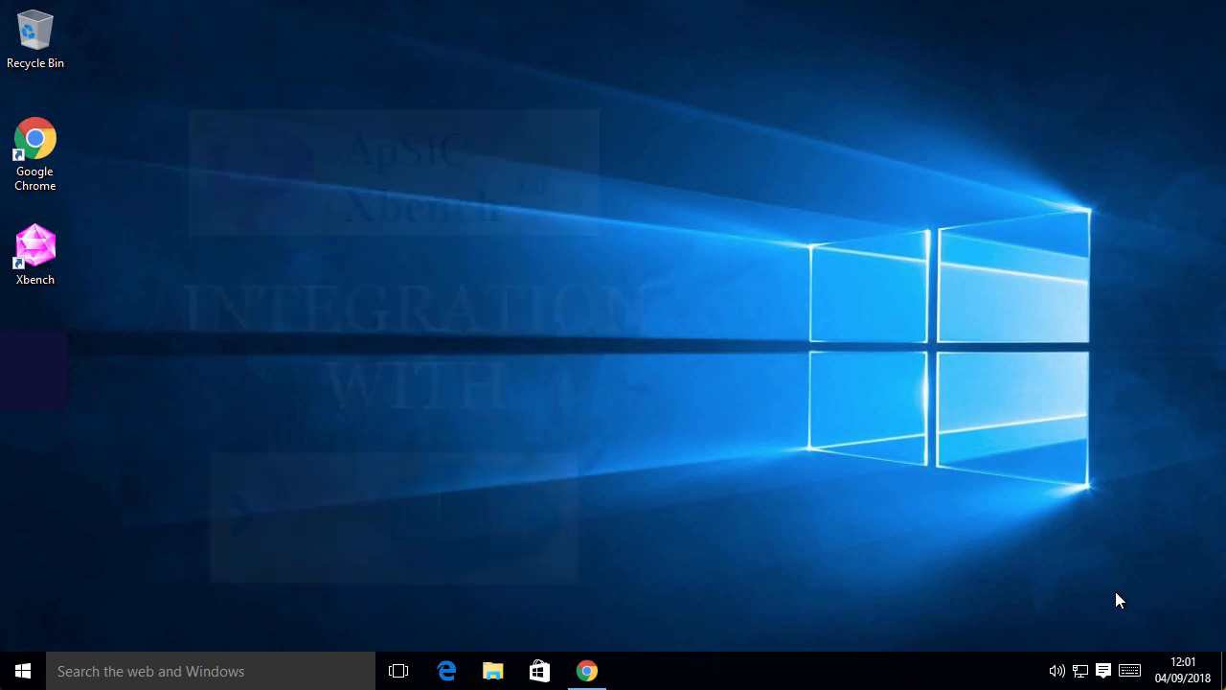
- Restore the Chrome window showing the XTM website's translation feature page
{"action": "left_click", "coordinate": [596, 670]}
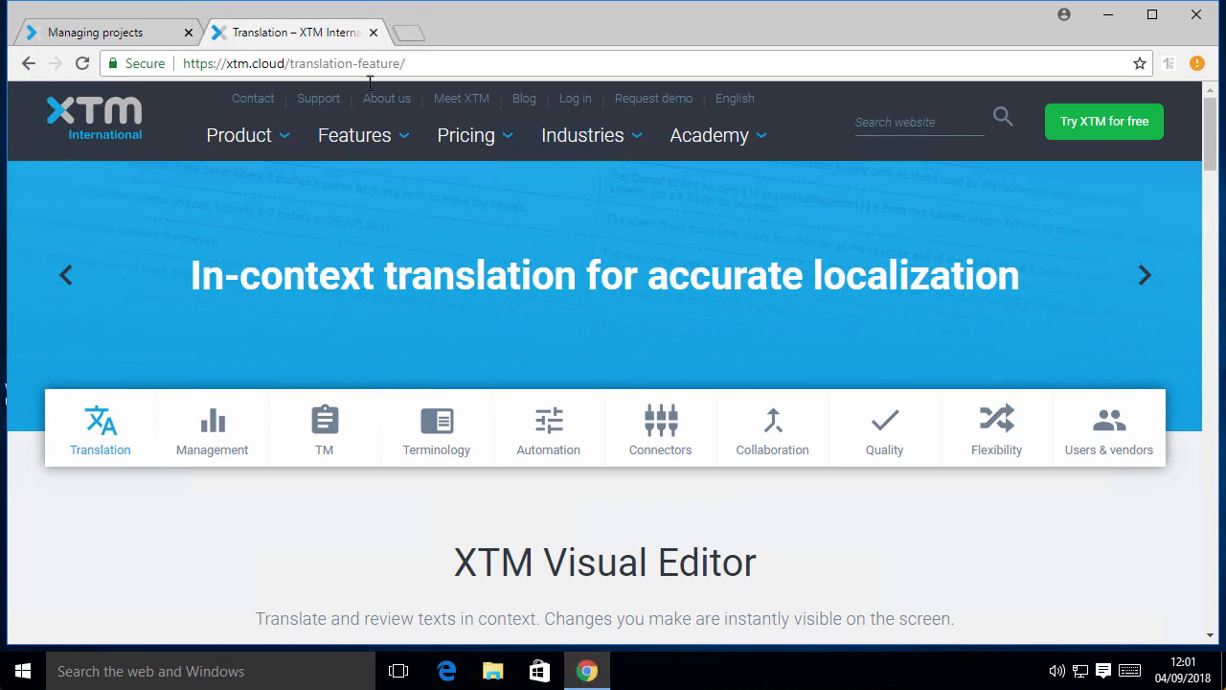
- Open the SocialMedia project's Twitter_ES2.docx in XTM Editor for English (USA) translation
{"action": "left_click", "coordinate": [375, 33]}
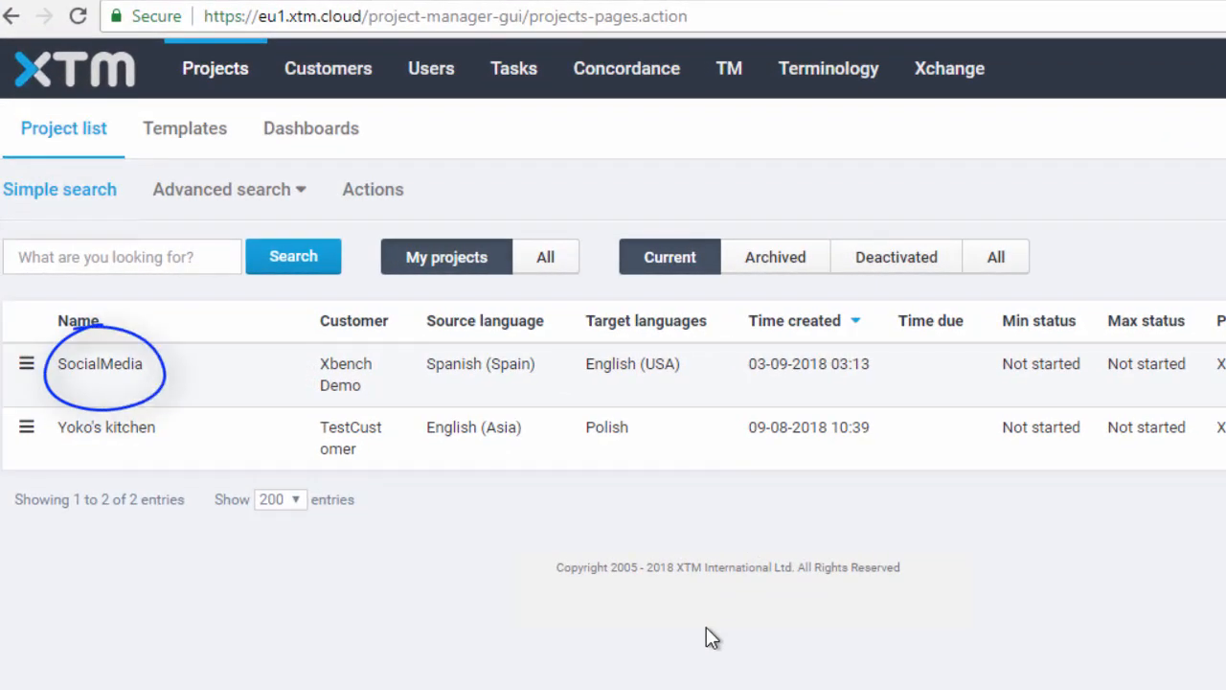
{"action": "left_click", "coordinate": [26, 363]}
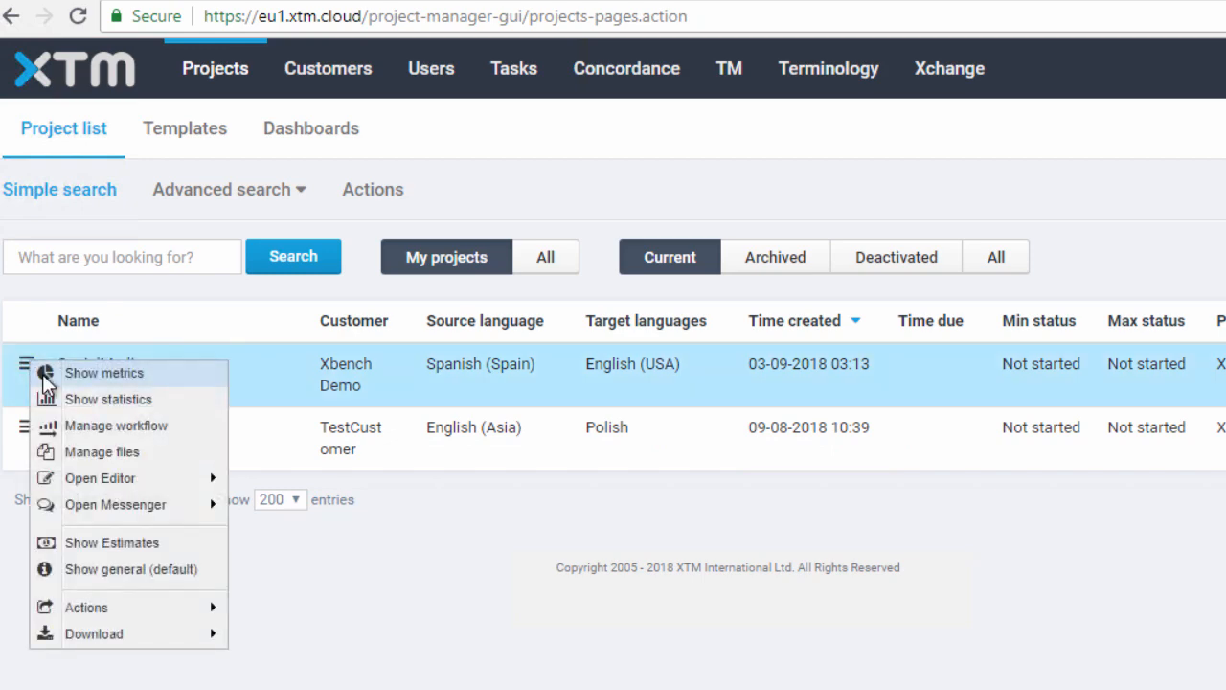
{"action": "mouse_move", "coordinate": [99, 477]}
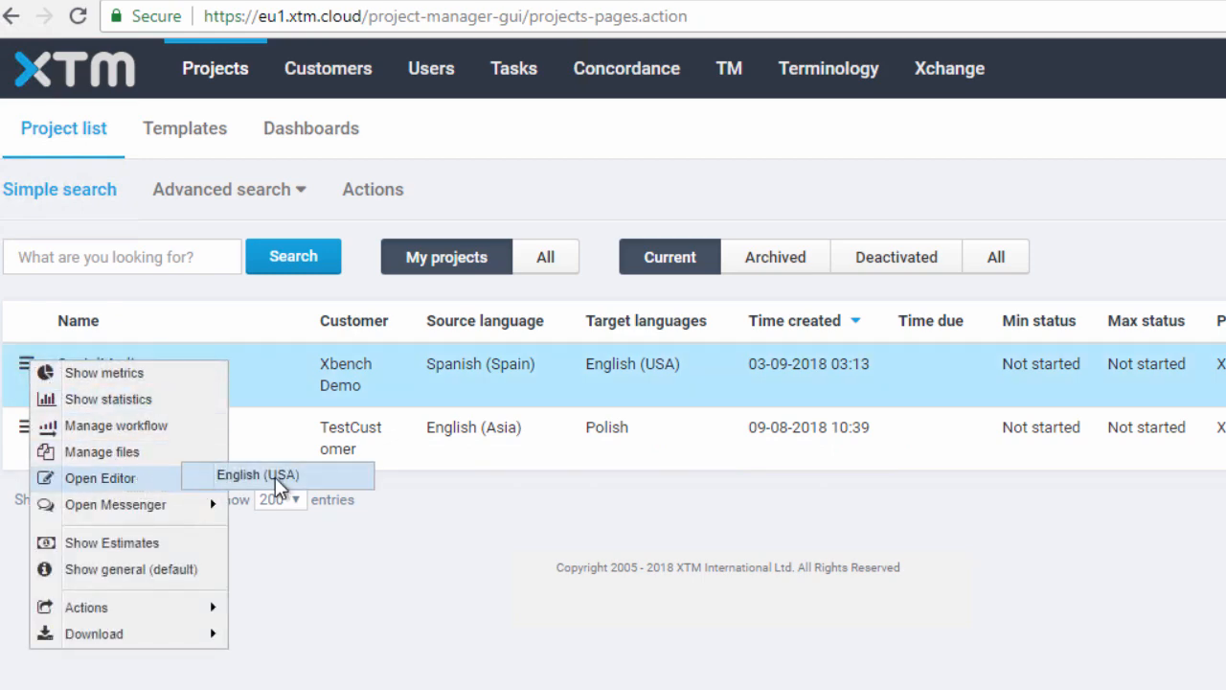
{"action": "left_click", "coordinate": [275, 477]}
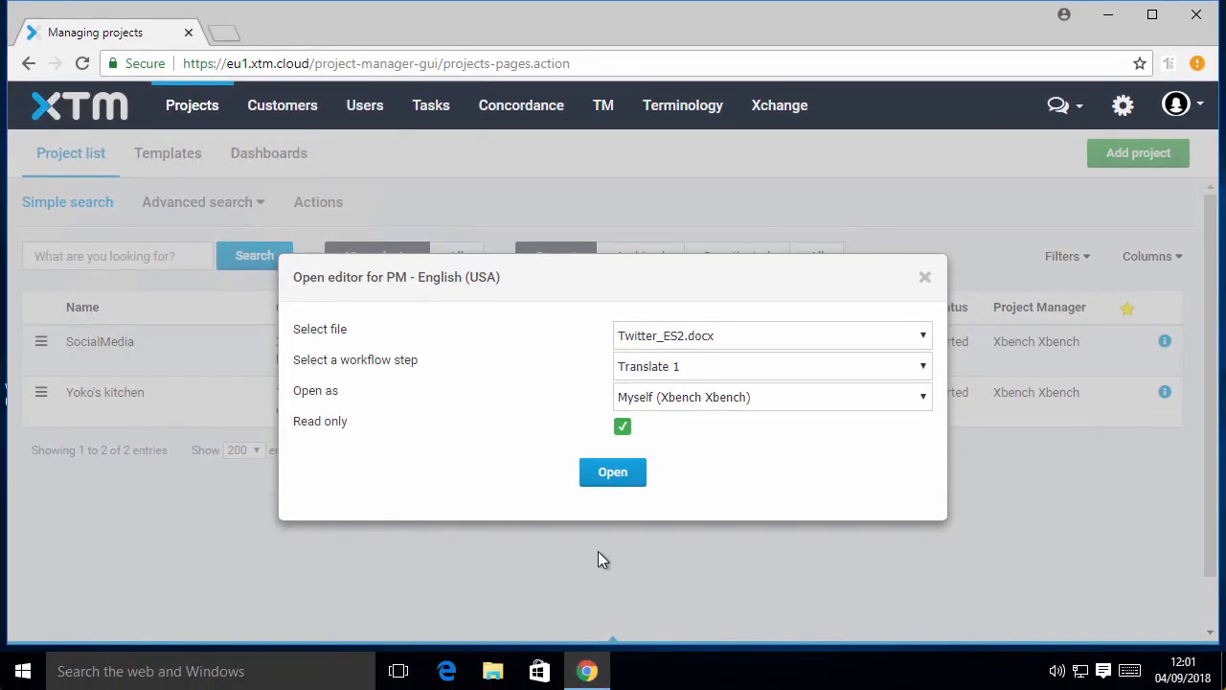
{"action": "left_click", "coordinate": [620, 475]}
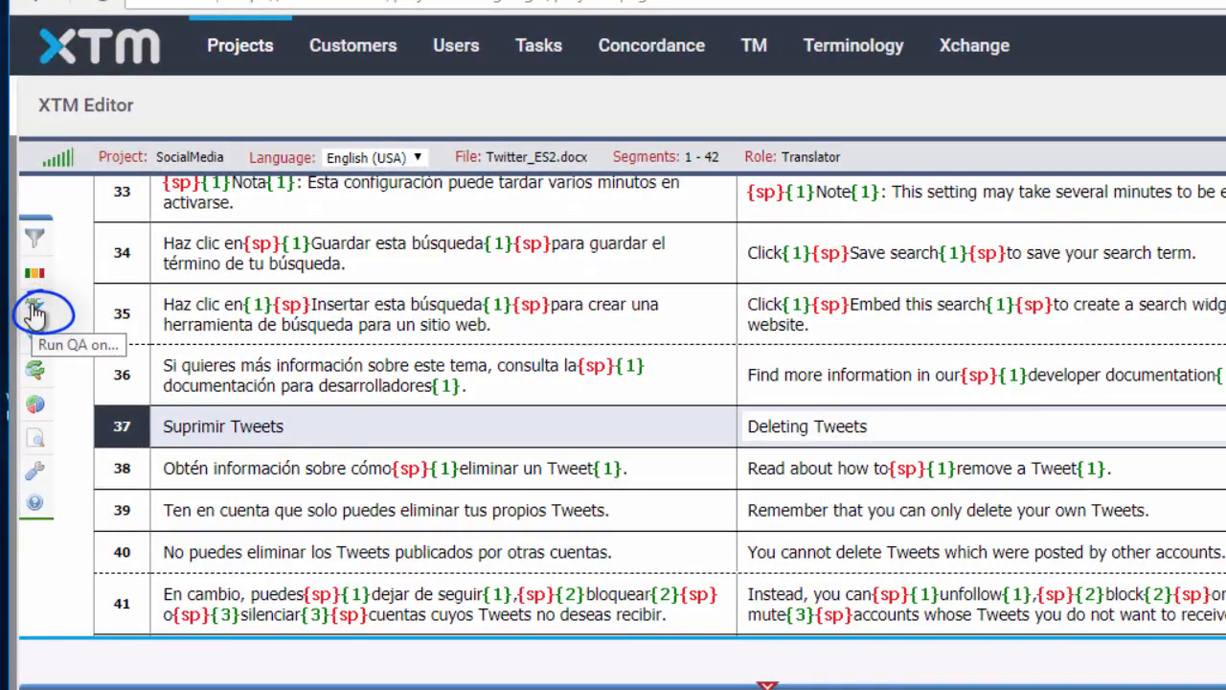
- Send the Twitter_ES2.docx translation to Xbench via Run QA > Open Xbench, loading 42 items
{"action": "left_click", "coordinate": [35, 309]}
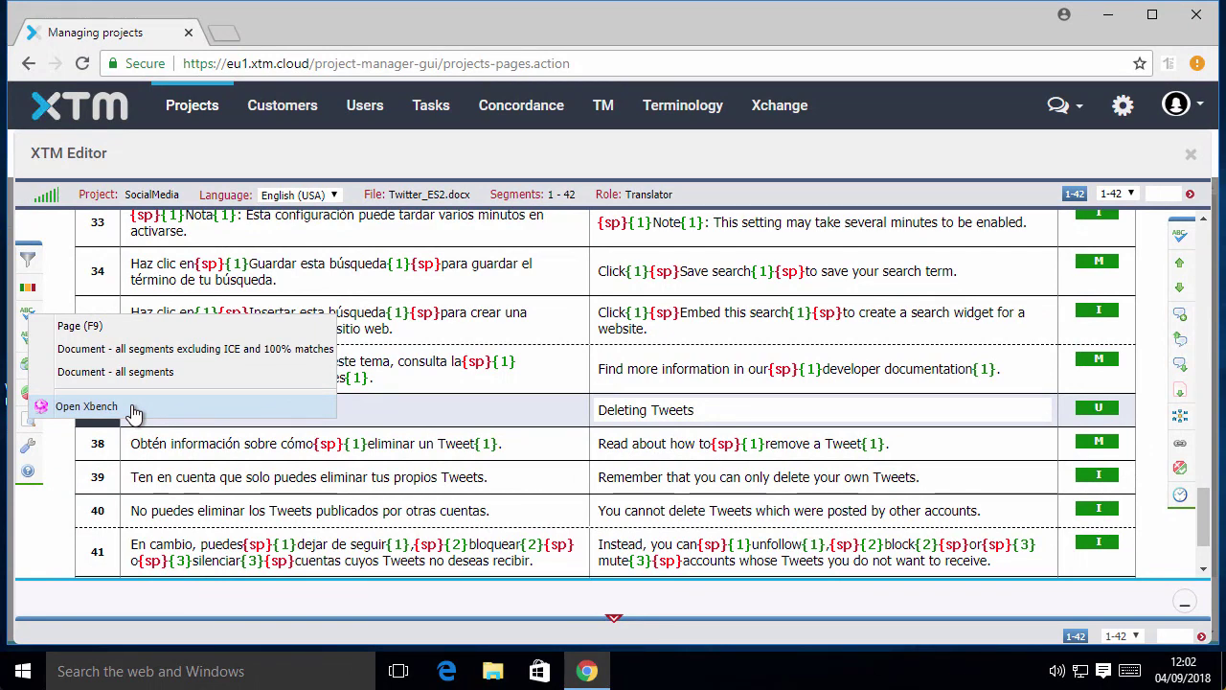
{"action": "left_click", "coordinate": [87, 406]}
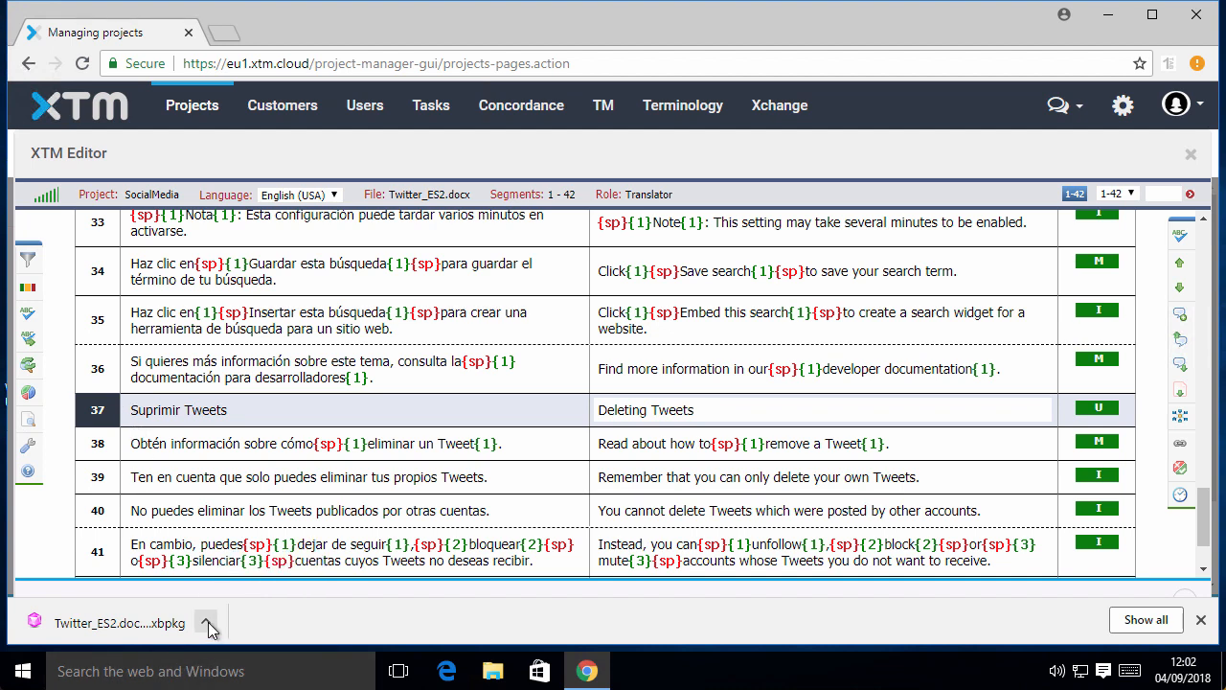
{"action": "left_click", "coordinate": [207, 622]}
{"action": "left_click", "coordinate": [28, 337]}
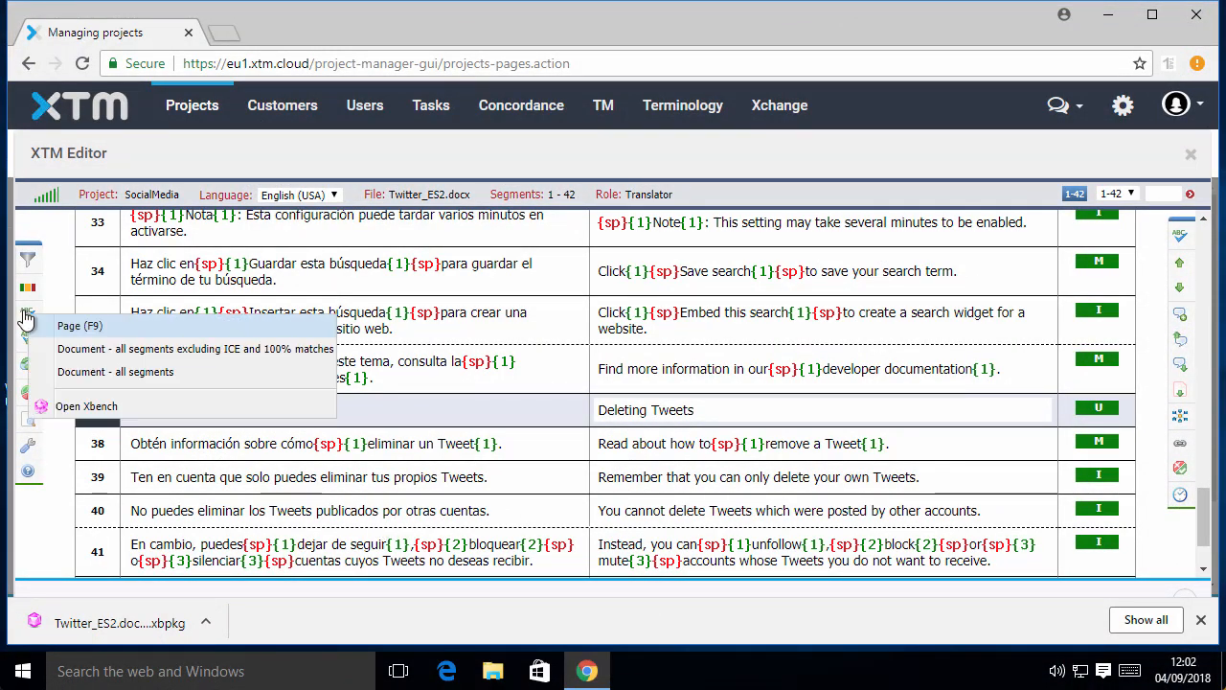
{"action": "left_click", "coordinate": [86, 406]}
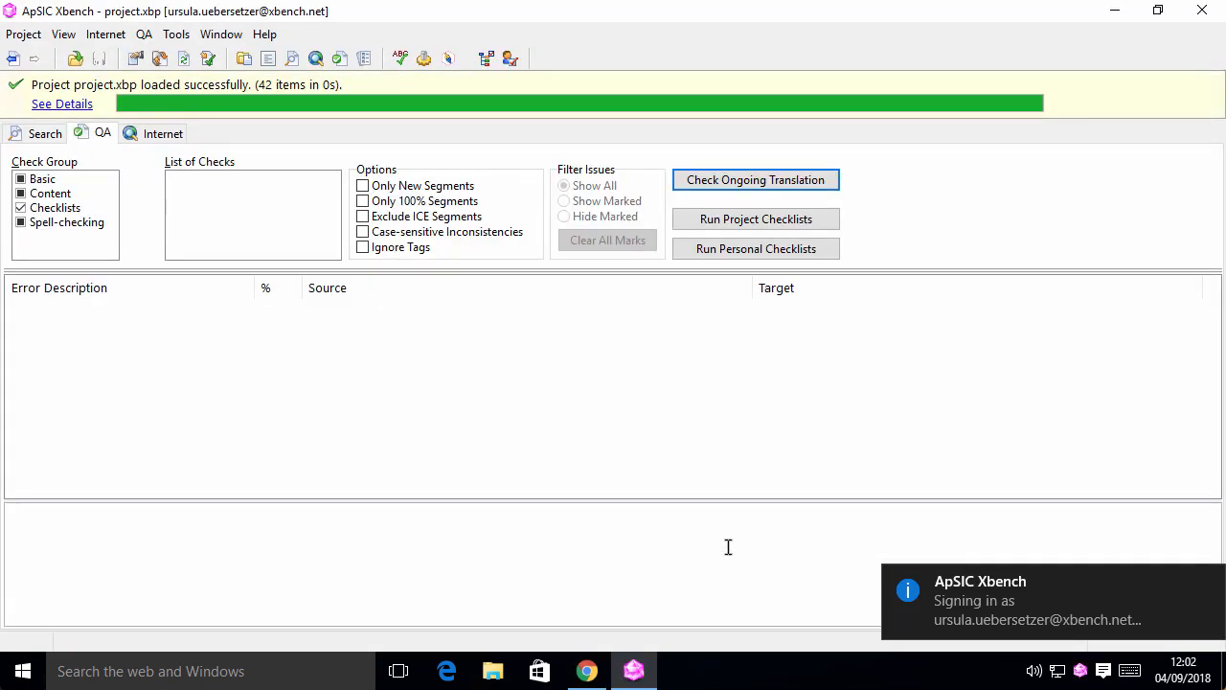
{"action": "left_click", "coordinate": [1209, 584]}
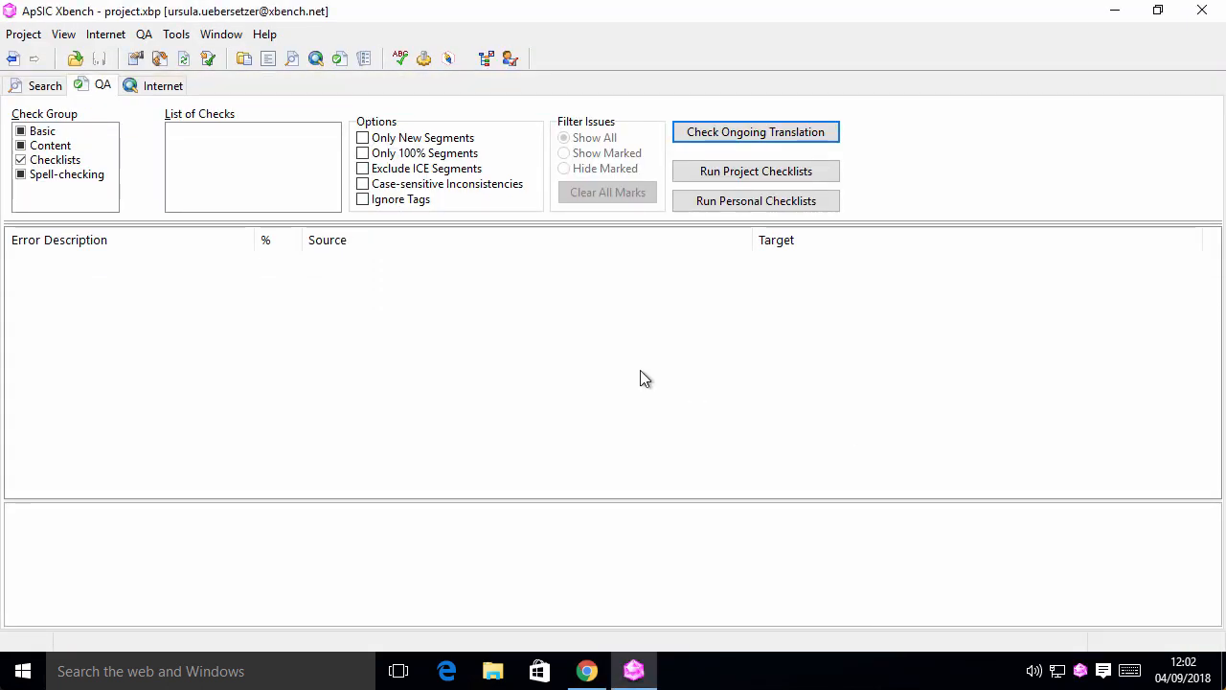
{"action": "left_click", "coordinate": [23, 34]}
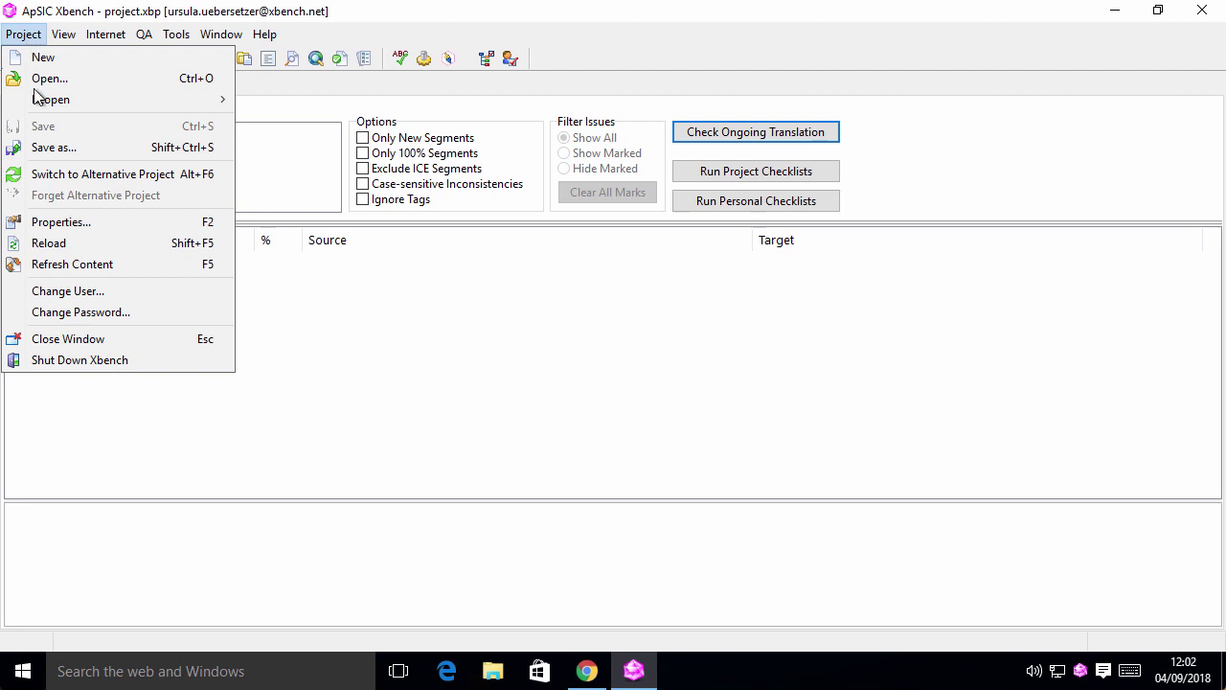
{"action": "left_click", "coordinate": [57, 222]}
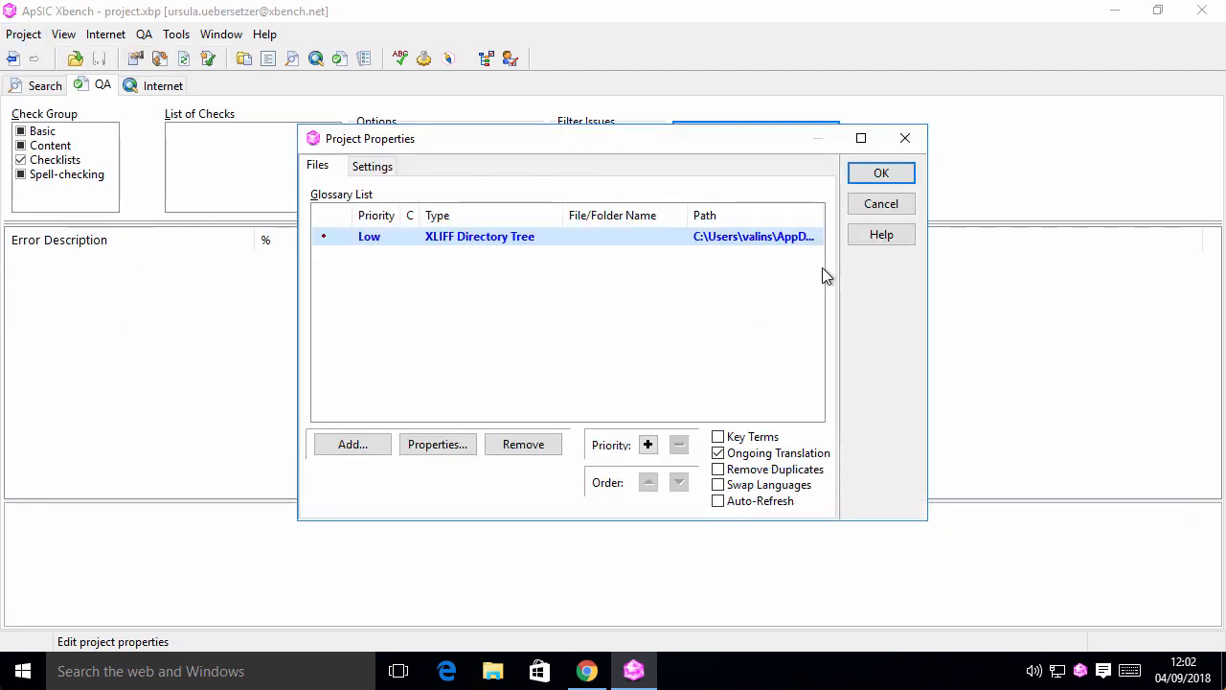
{"action": "left_click", "coordinate": [881, 203]}
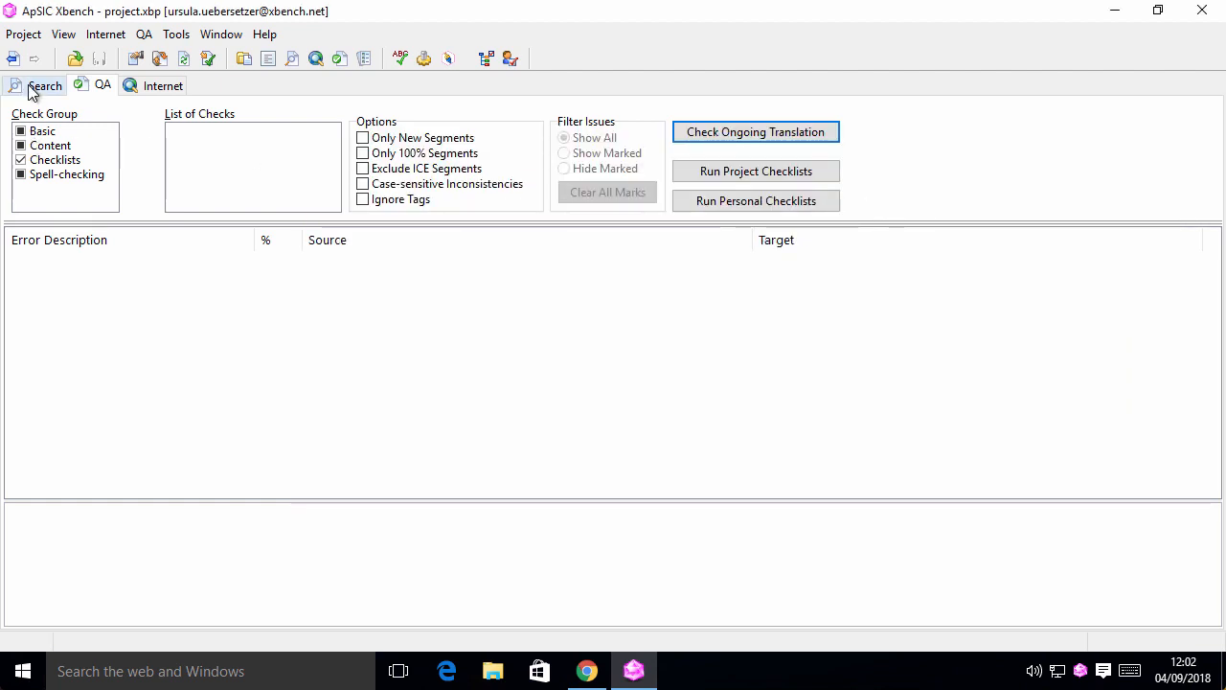
{"action": "left_click", "coordinate": [44, 85]}
{"action": "type", "text": "Tweet"}
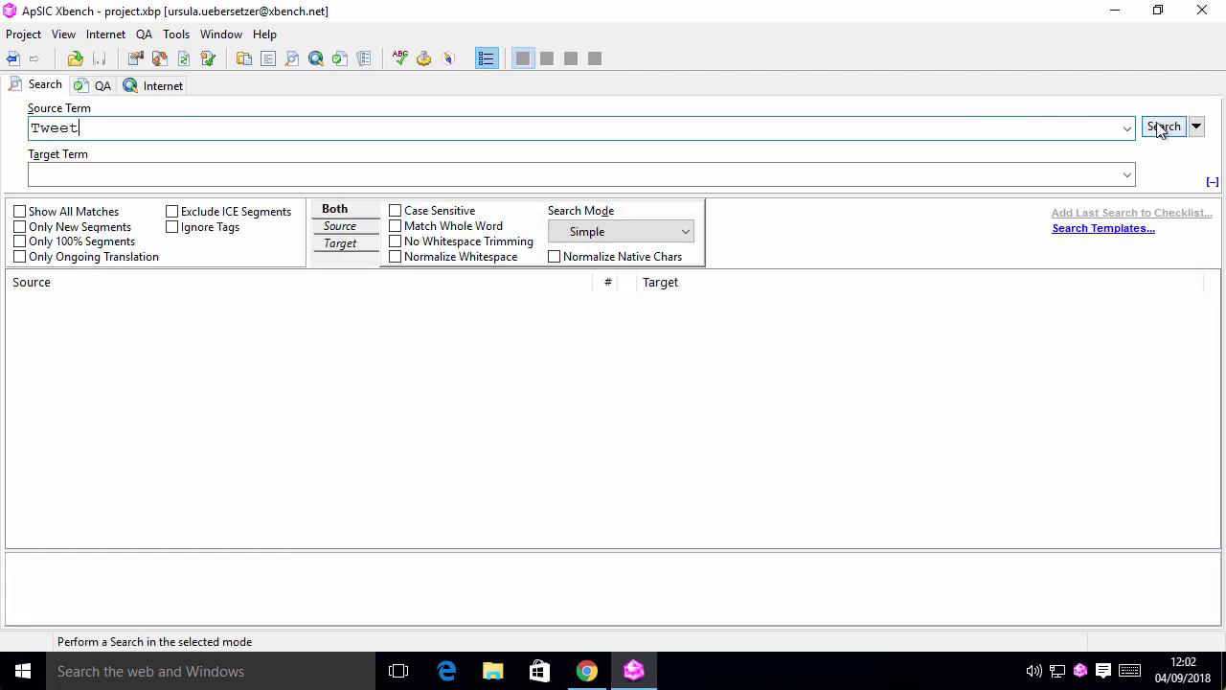
{"action": "left_click", "coordinate": [1164, 126]}
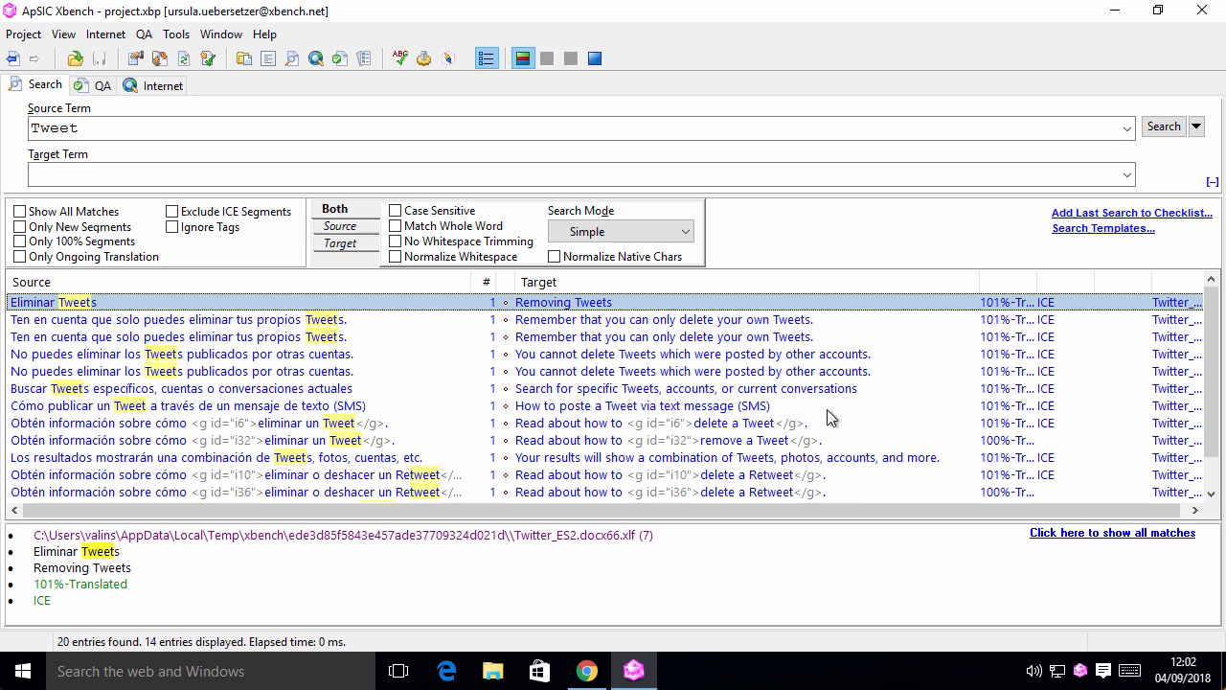
{"action": "left_click", "coordinate": [102, 91]}
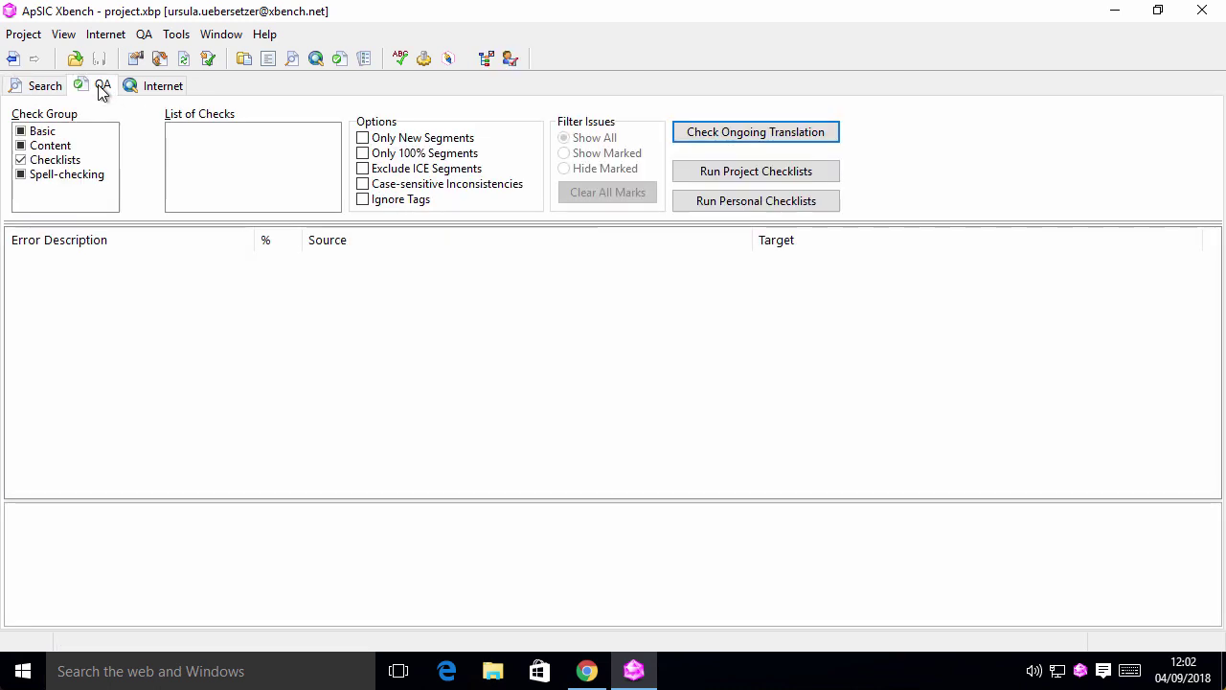
- Check the ongoing translation, marking Conect as a real misspelling, to list the QA issues
{"action": "left_click", "coordinate": [67, 174]}
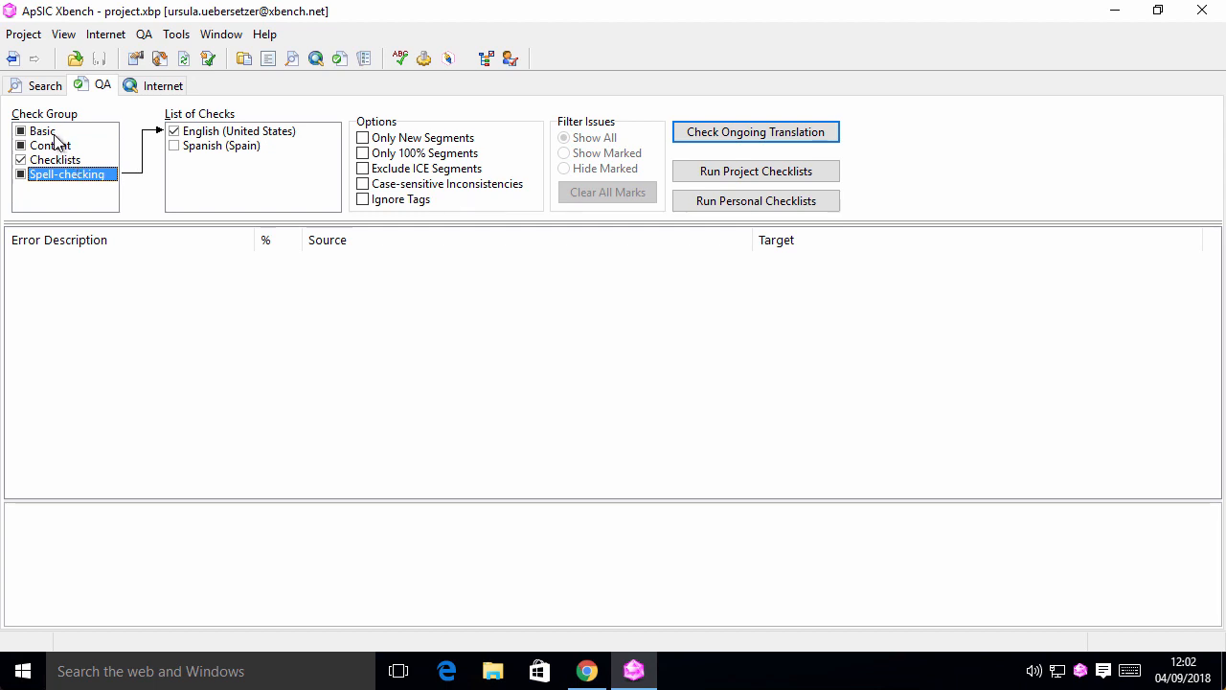
{"action": "left_click", "coordinate": [43, 131]}
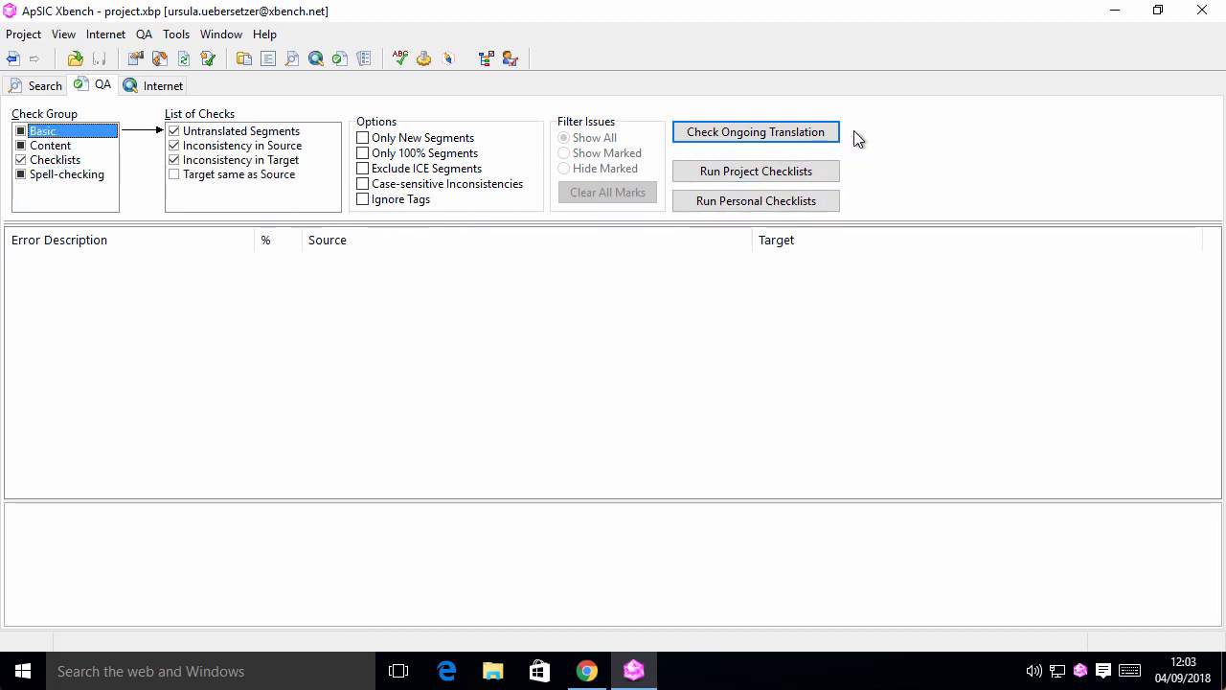
{"action": "left_click", "coordinate": [785, 132]}
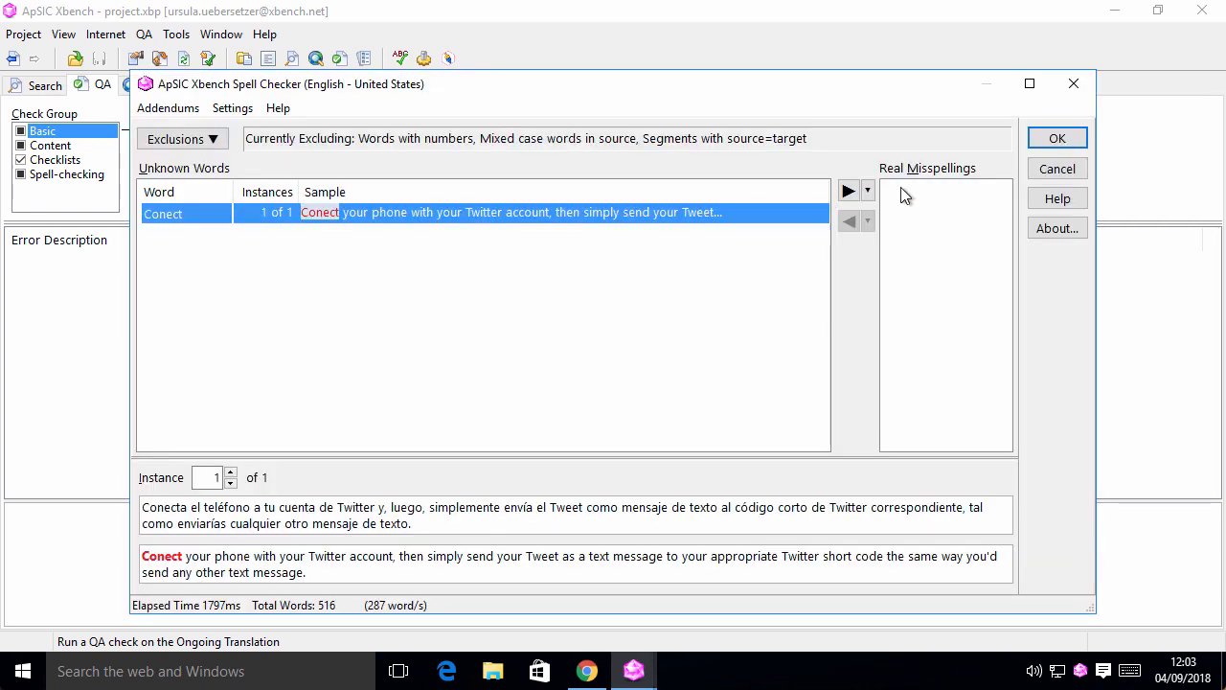
{"action": "left_click", "coordinate": [848, 191]}
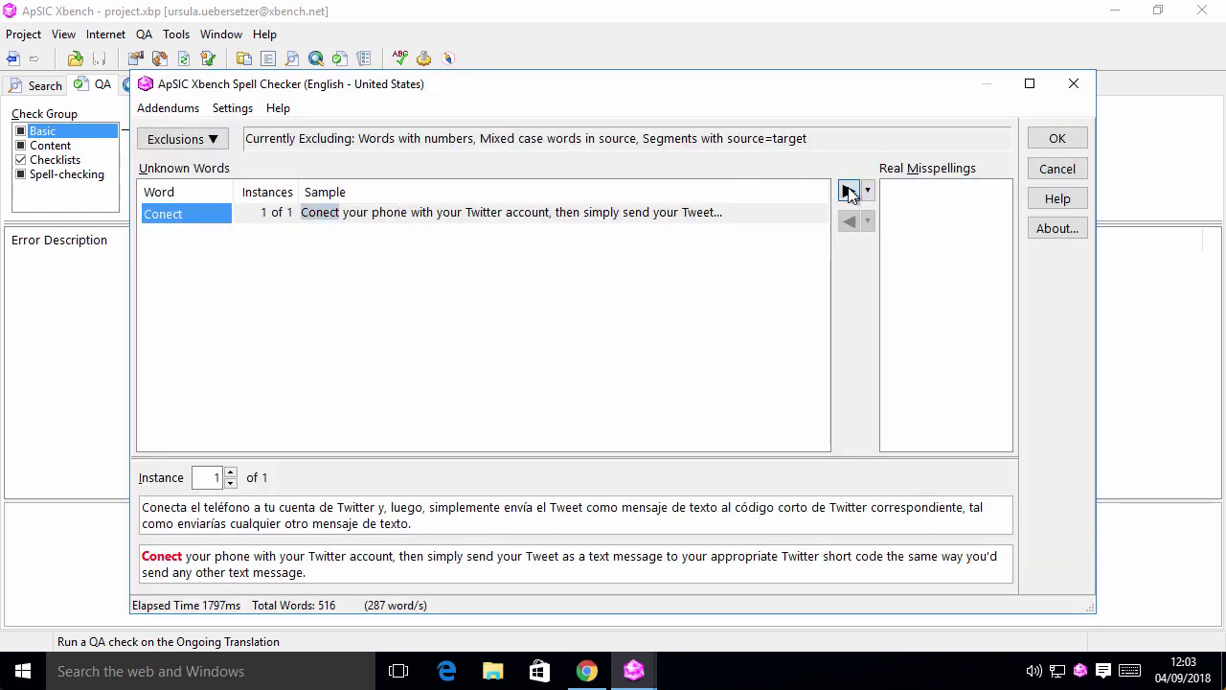
{"action": "left_click", "coordinate": [1057, 138]}
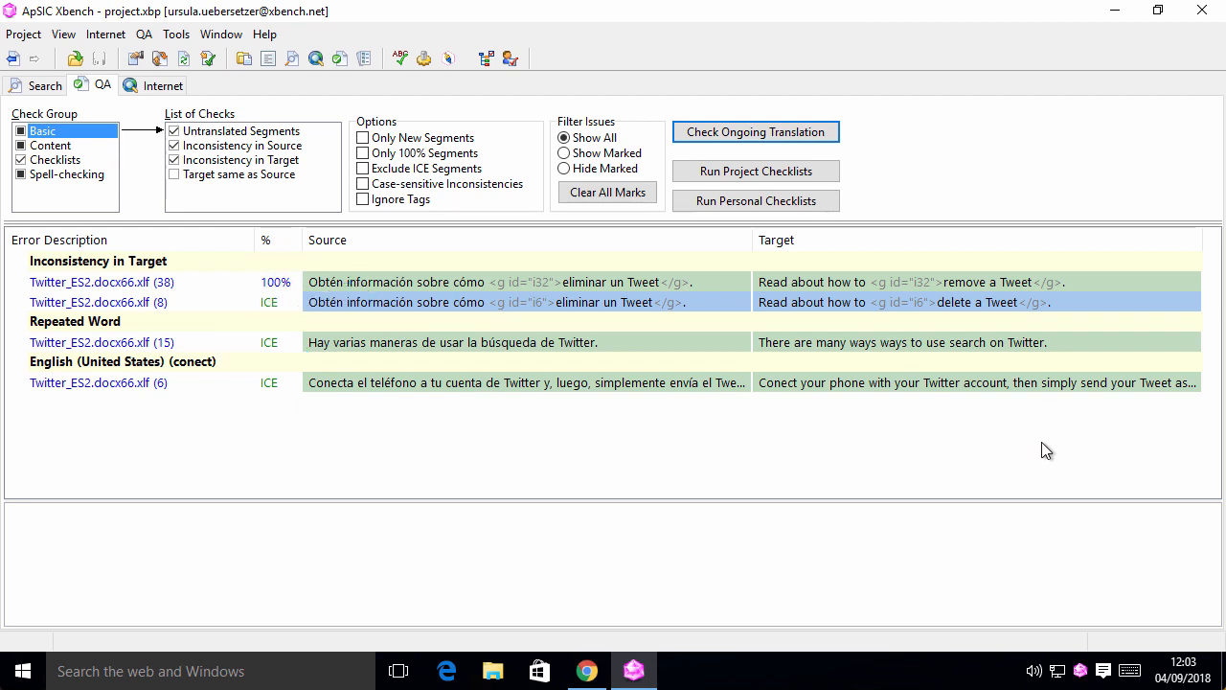
- Edit segment 38 so its target reads 'Read about how to delete a Tweet', then return to Xbench
{"action": "left_click", "coordinate": [673, 281]}
{"action": "right_click", "coordinate": [710, 277]}
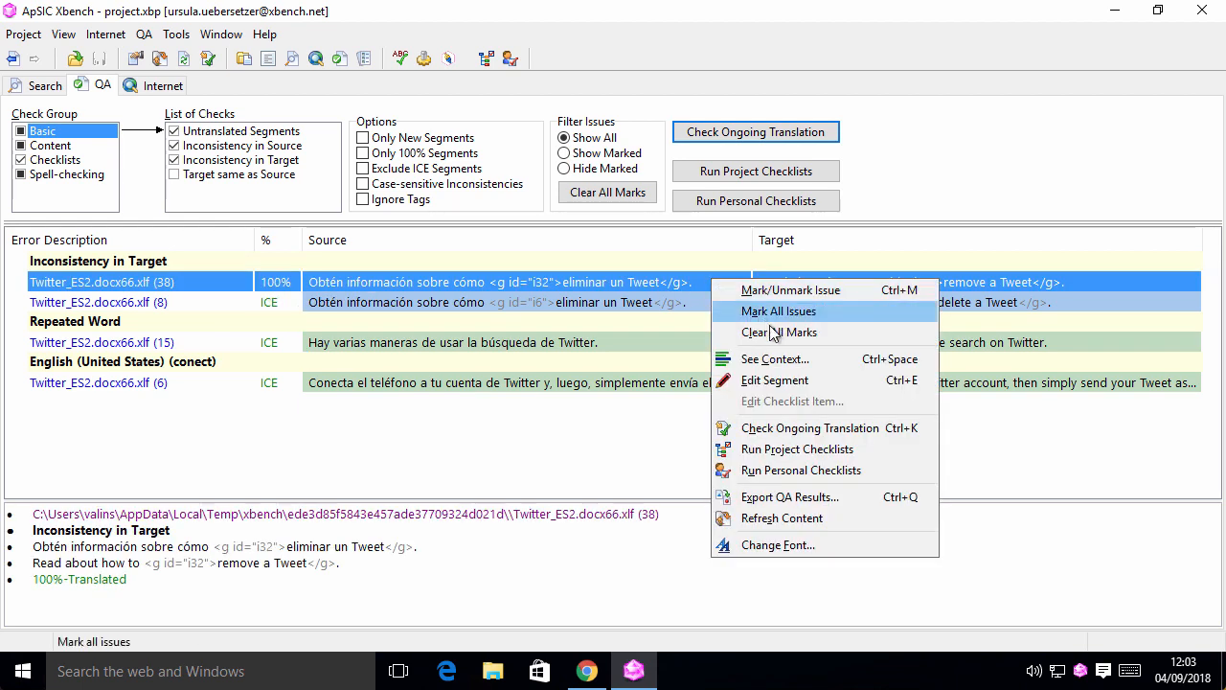
{"action": "left_click", "coordinate": [832, 383]}
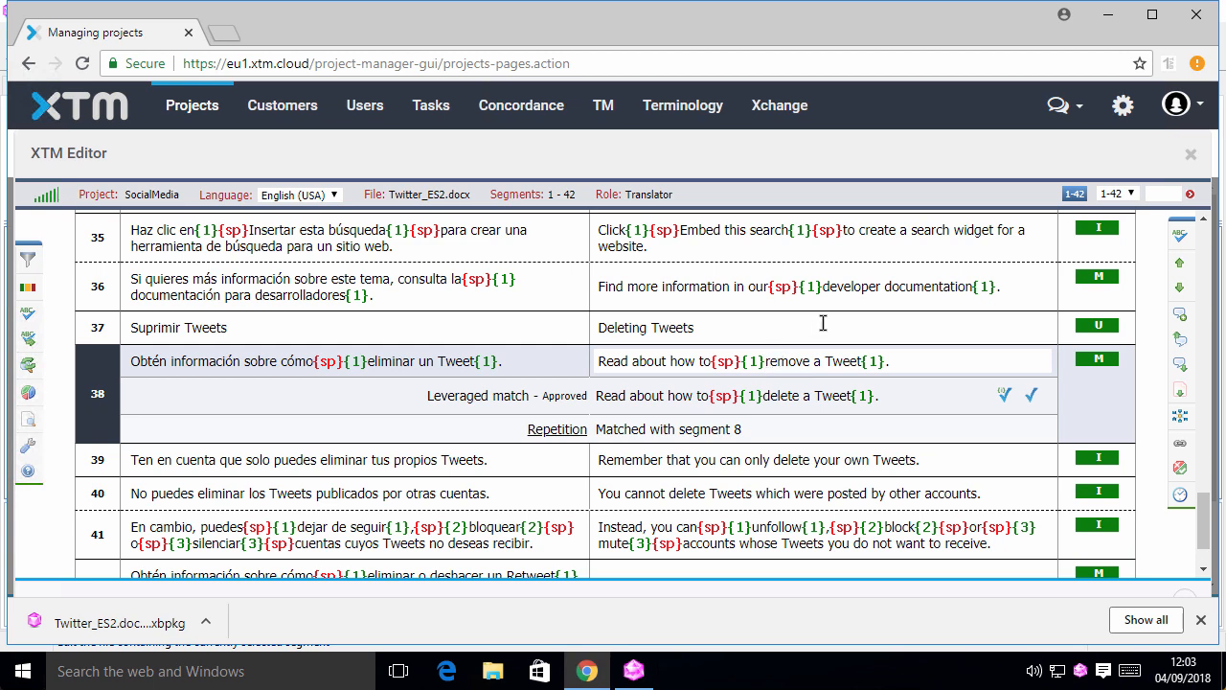
{"action": "type", "text": "delete"}
{"action": "key", "text": "Delete"}
{"action": "key", "text": "Delete"}
{"action": "key", "text": "Delete"}
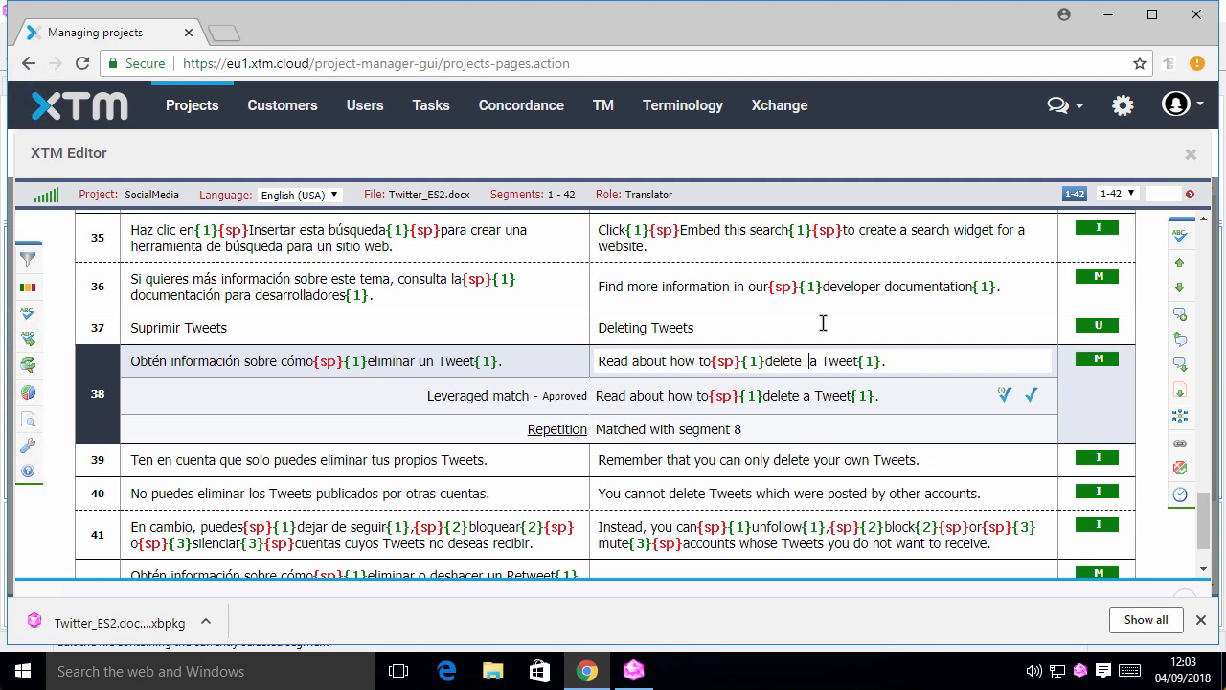
{"action": "key", "text": "alt+Down"}
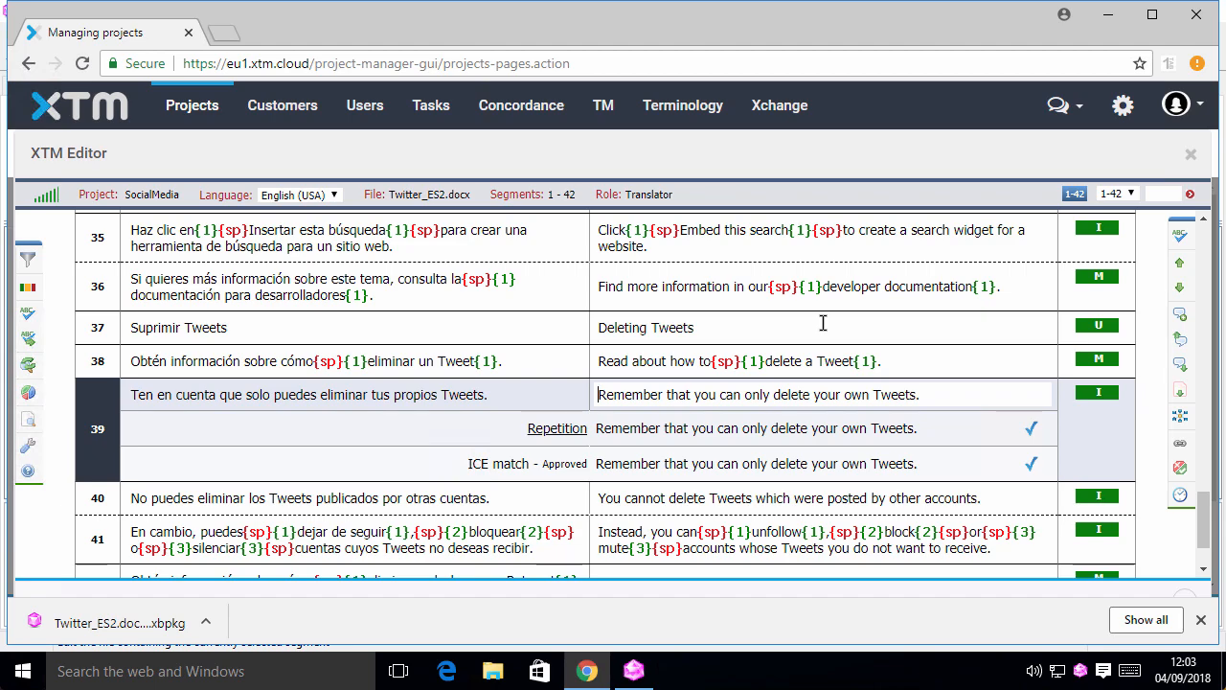
{"action": "left_click", "coordinate": [633, 670]}
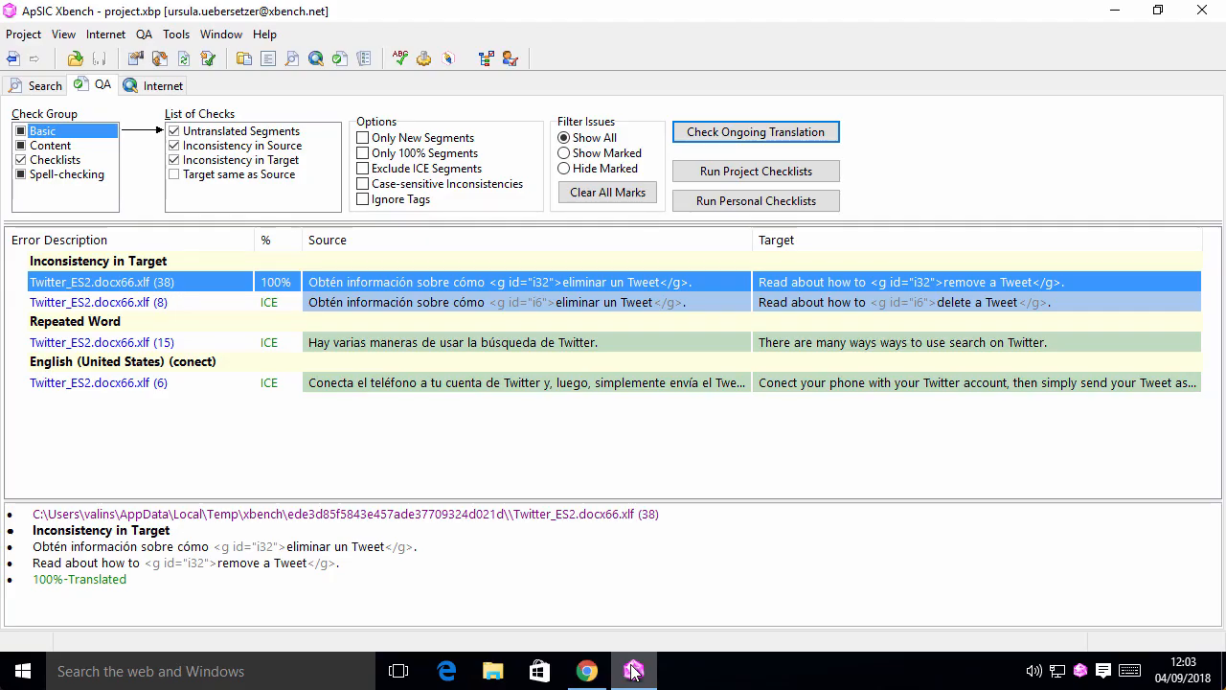
- Edit segment 15 to remove the repeated 'ways', confirm it, and return to Xbench
{"action": "left_click", "coordinate": [638, 342]}
{"action": "right_click", "coordinate": [642, 347]}
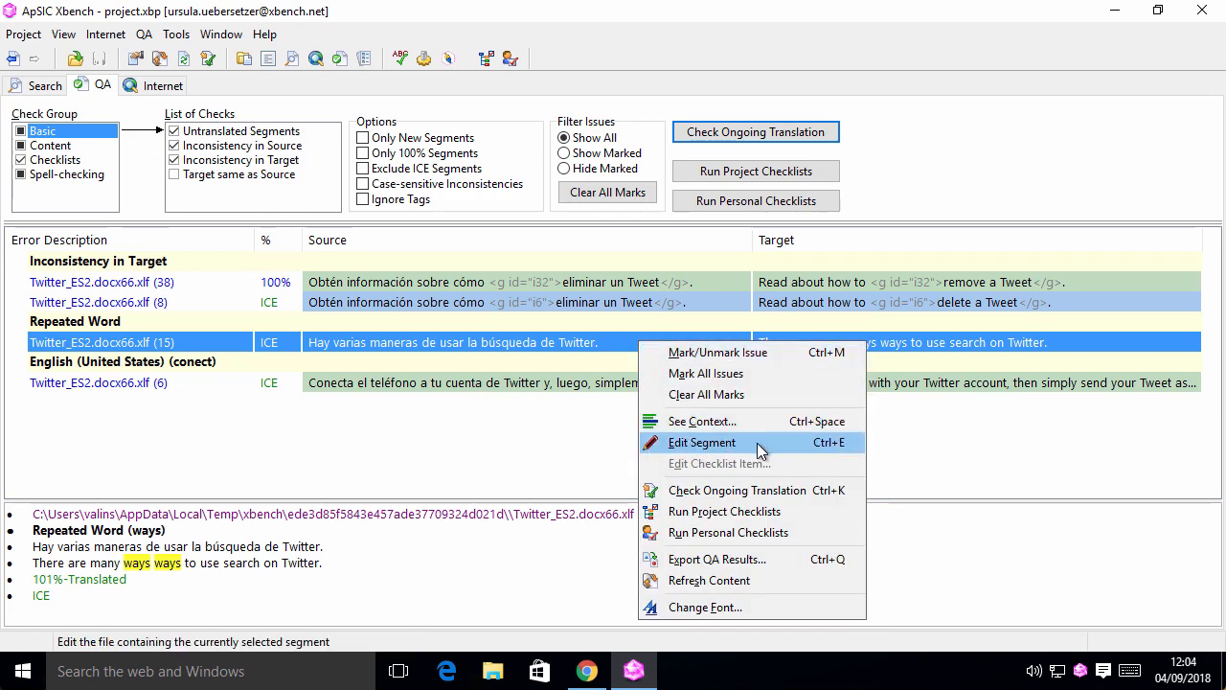
{"action": "left_click", "coordinate": [702, 443]}
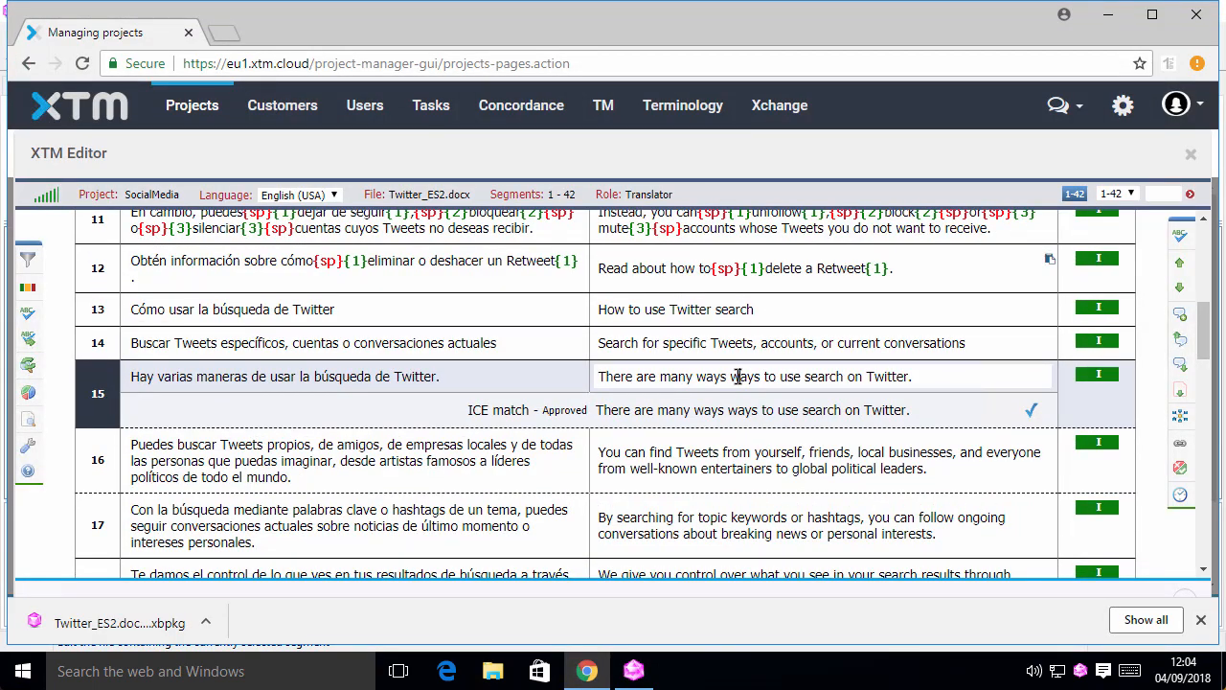
{"action": "double_click", "coordinate": [737, 377]}
{"action": "key", "text": "Delete"}
{"action": "key", "text": "alt+Down"}
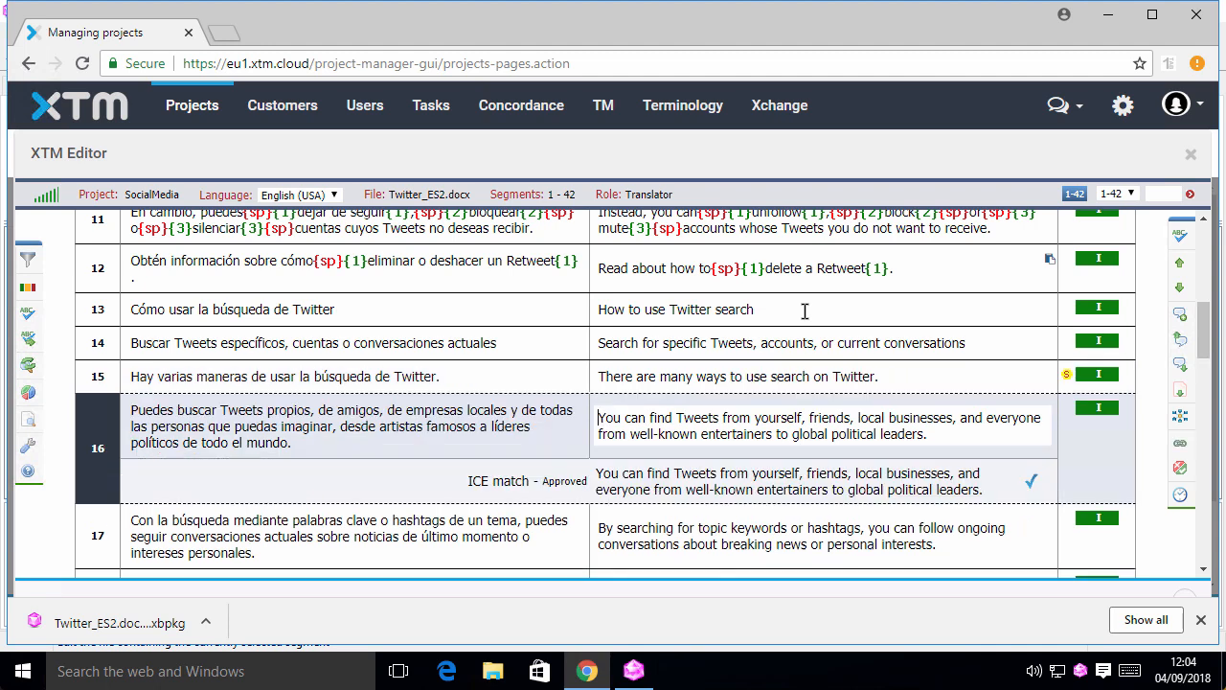
{"action": "left_click", "coordinate": [634, 670]}
- Edit segment 6 to correct 'Conect' to 'Connect' and confirm the segment
{"action": "left_click", "coordinate": [664, 384]}
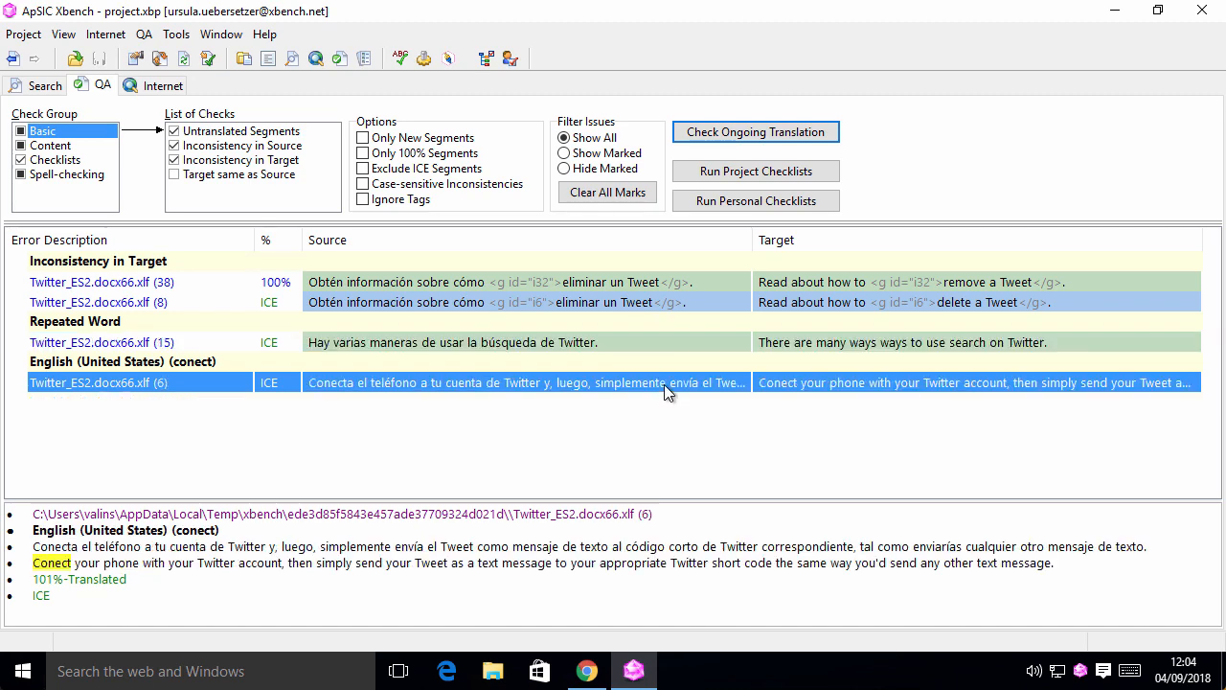
{"action": "right_click", "coordinate": [664, 384]}
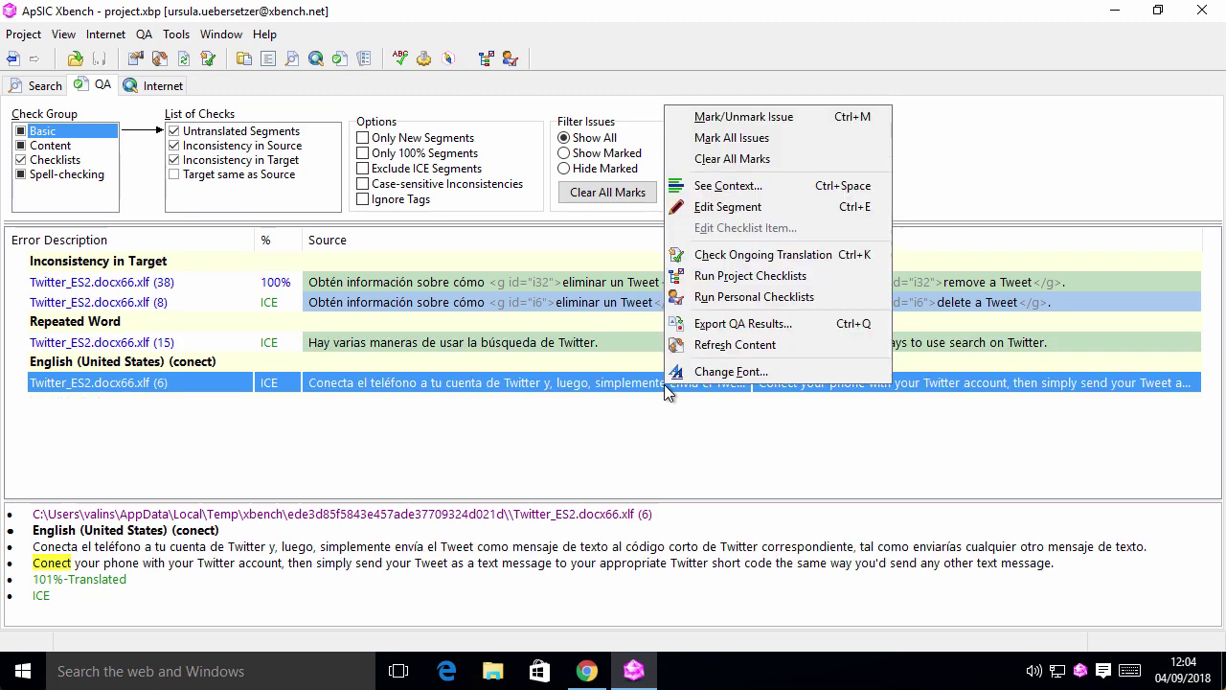
{"action": "left_click", "coordinate": [728, 207]}
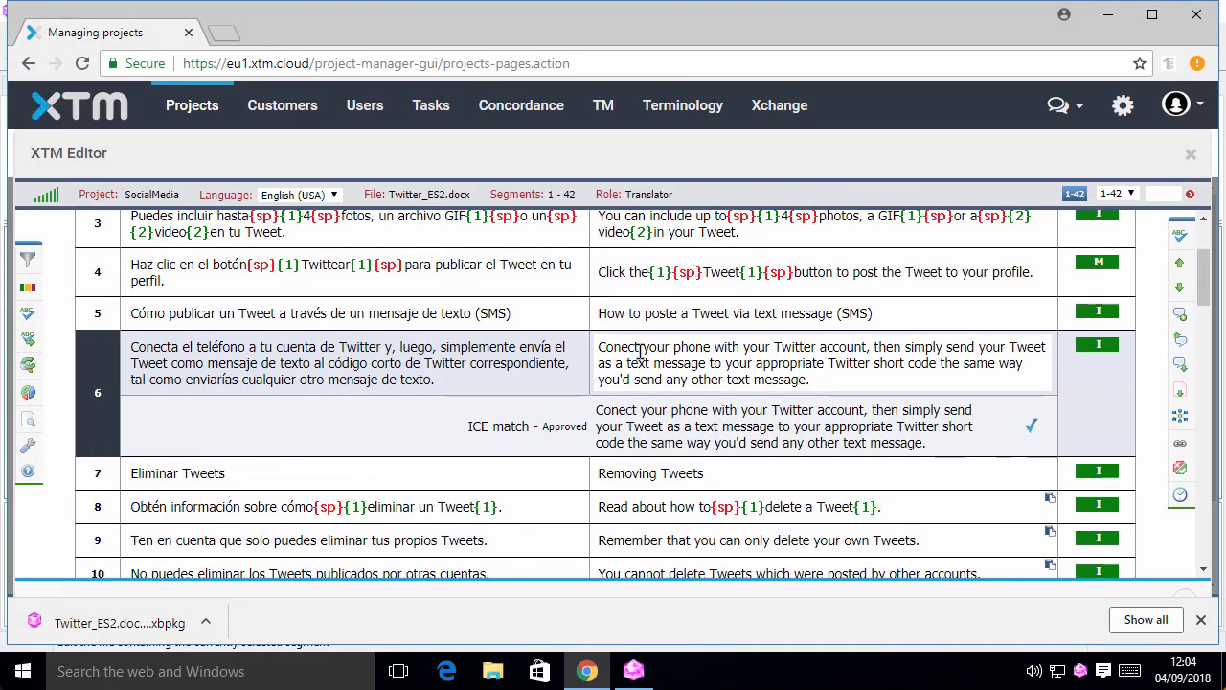
{"action": "type", "text": "n"}
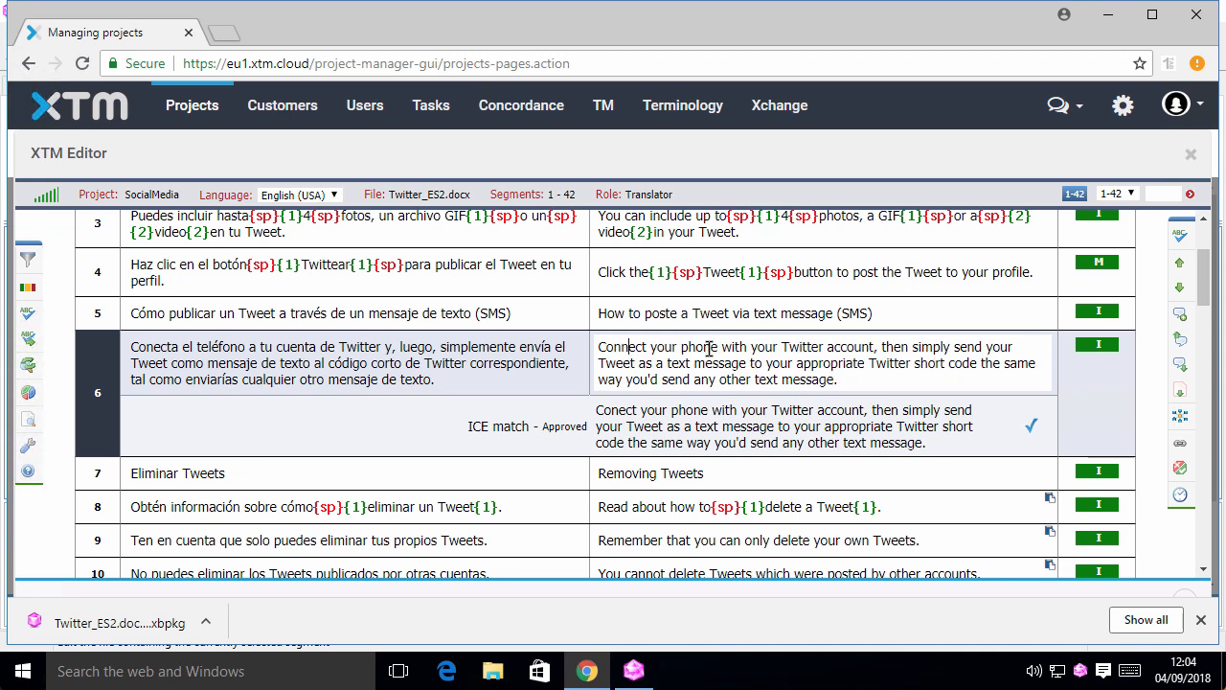
{"action": "key", "text": "alt+Down"}
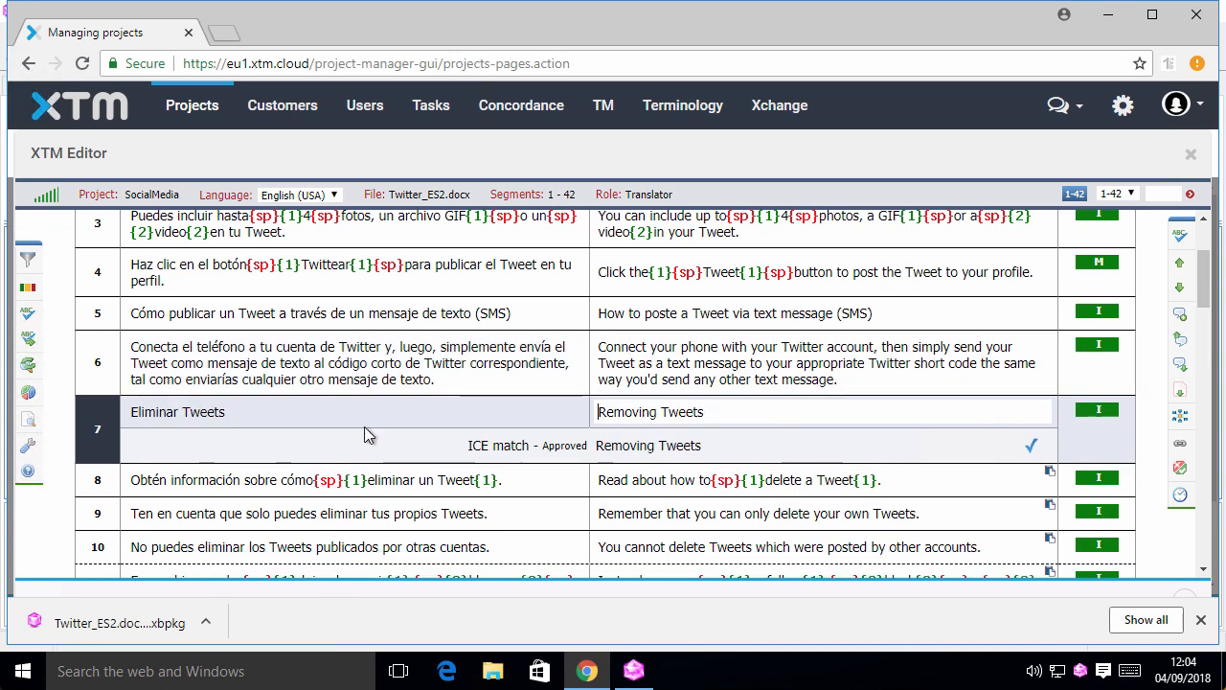
- Reload the project into Xbench and rerun Check Ongoing Translation, reporting 'No errors found!'
{"action": "left_click", "coordinate": [31, 319]}
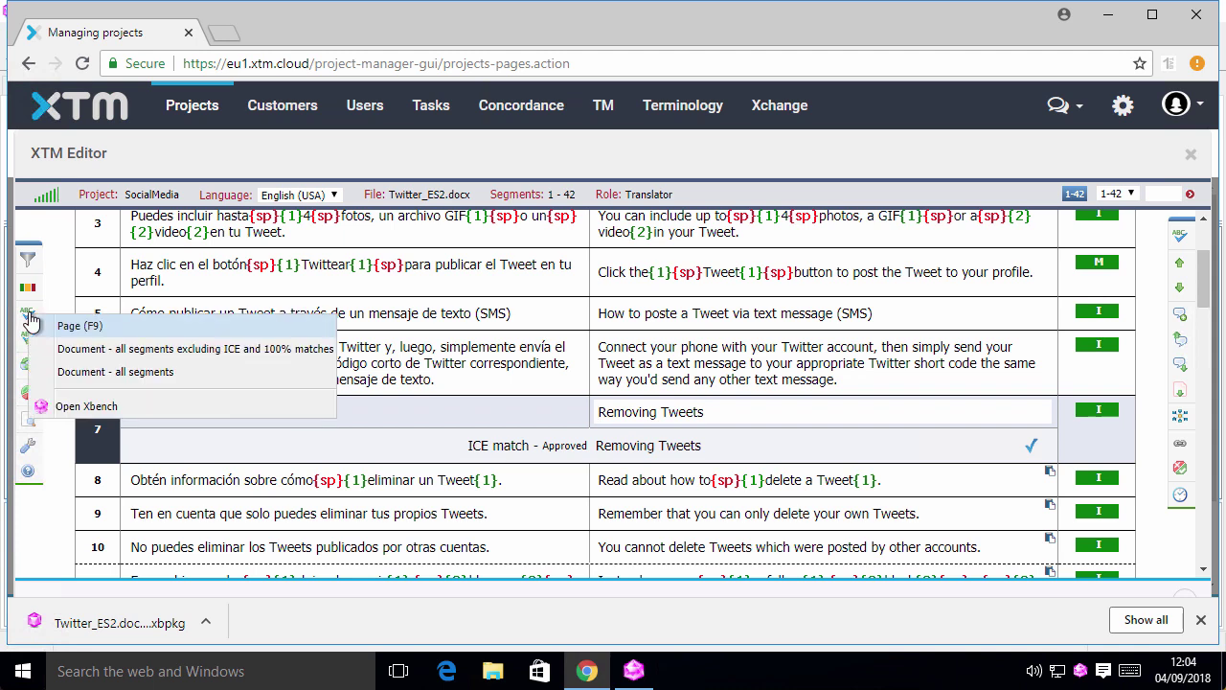
{"action": "left_click", "coordinate": [136, 412]}
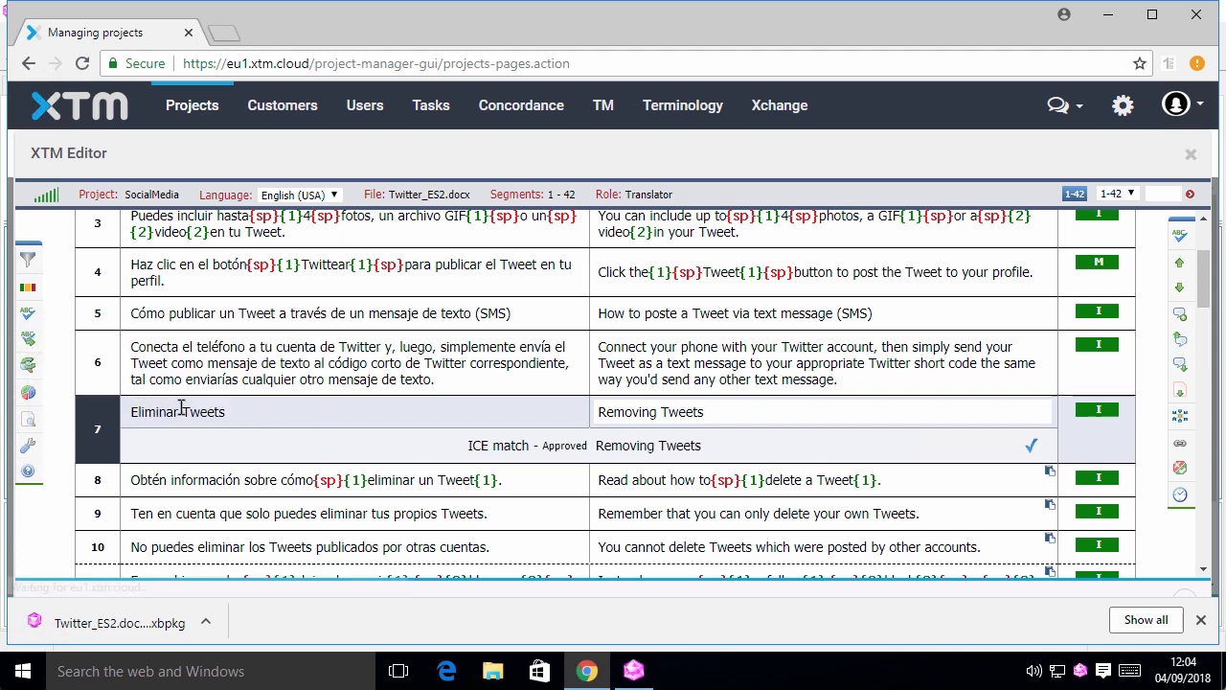
{"action": "left_click", "coordinate": [633, 671]}
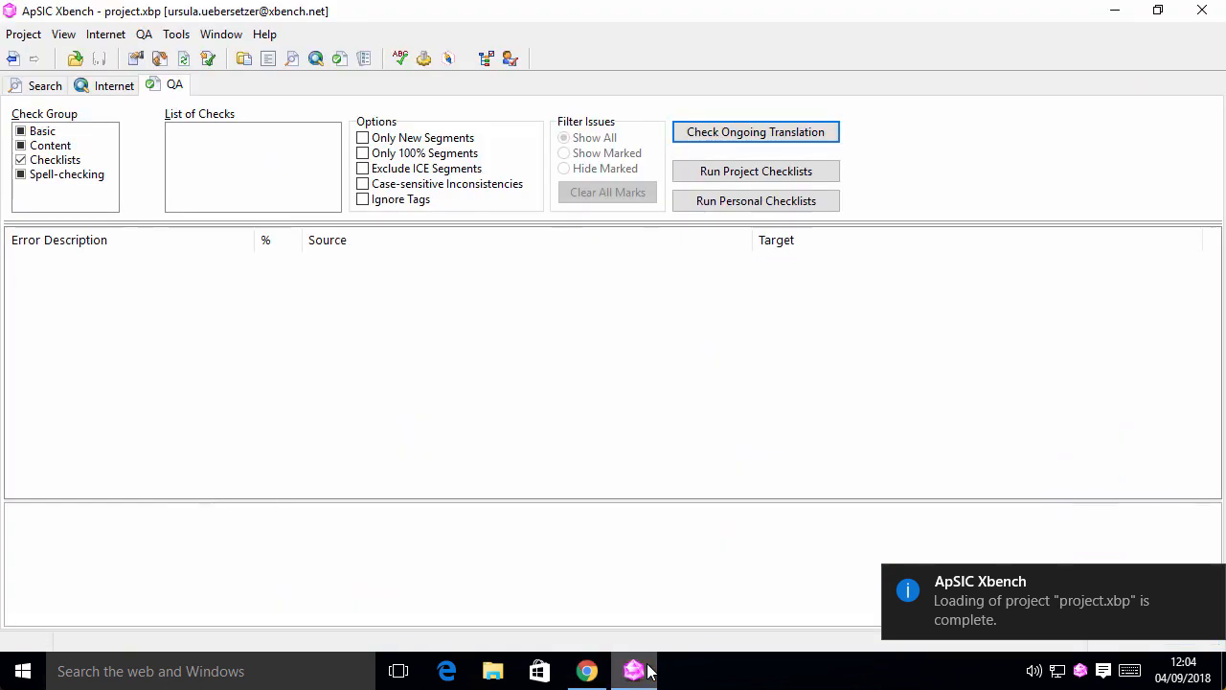
{"action": "left_click", "coordinate": [755, 131]}
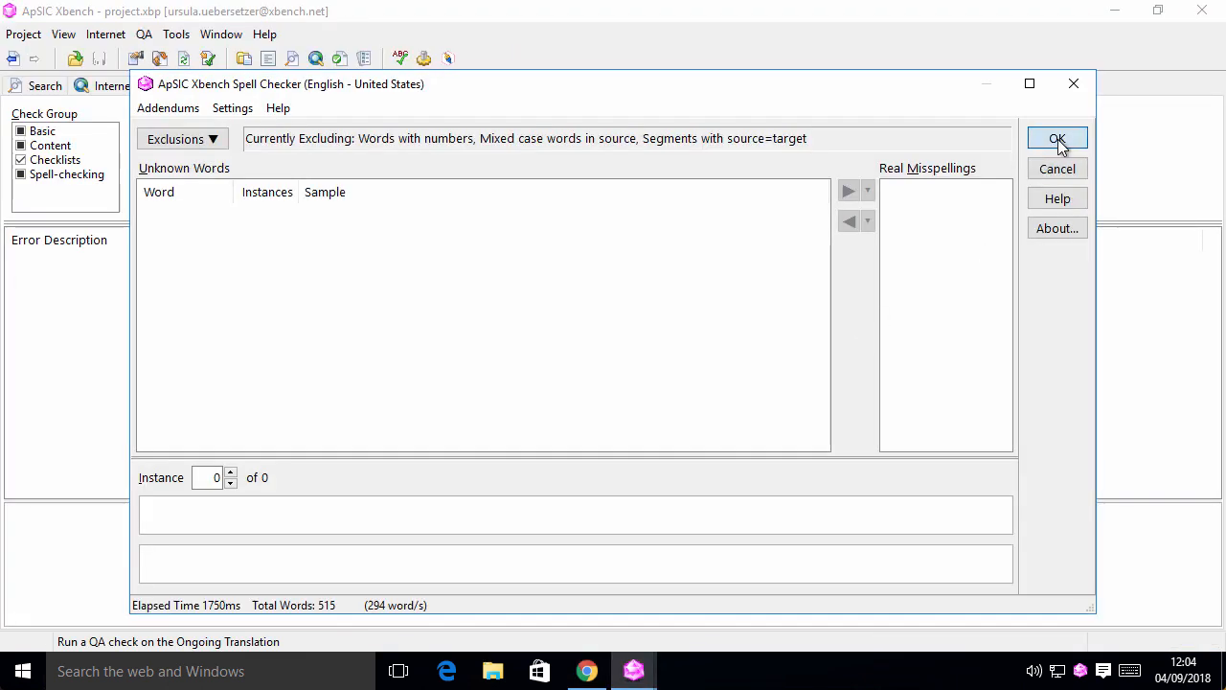
{"action": "left_click", "coordinate": [1057, 138]}
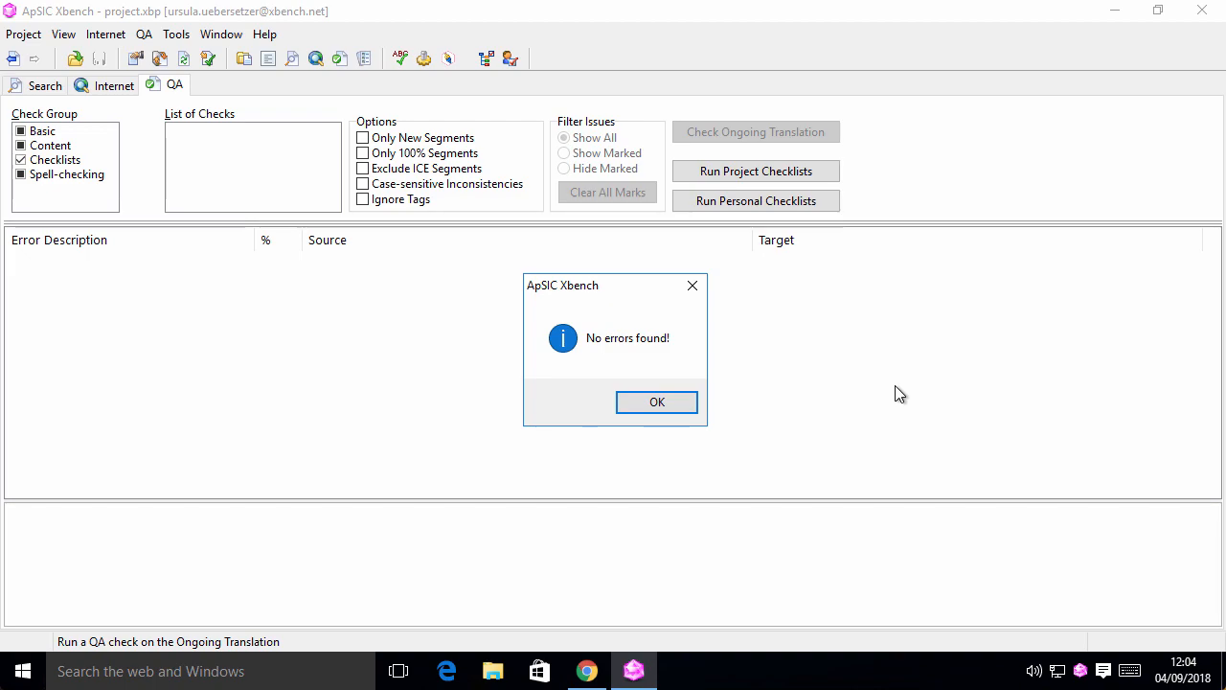